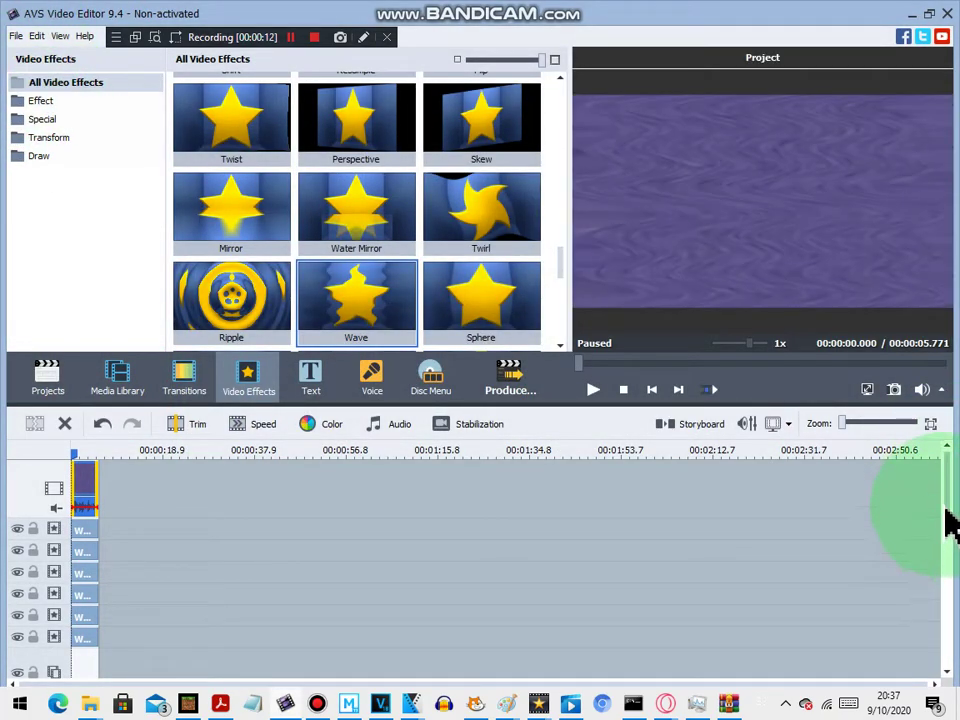
Add three more video effects lines to the timeline below the existing Wave effects.
right_click(60, 630)
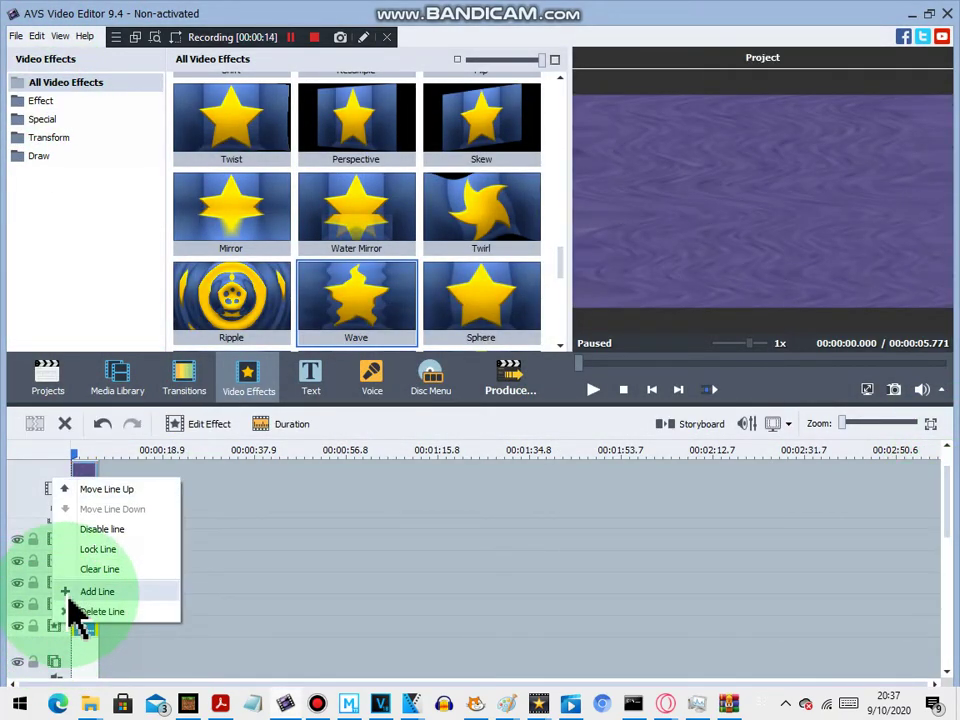
click(75, 592)
right_click(68, 655)
click(90, 621)
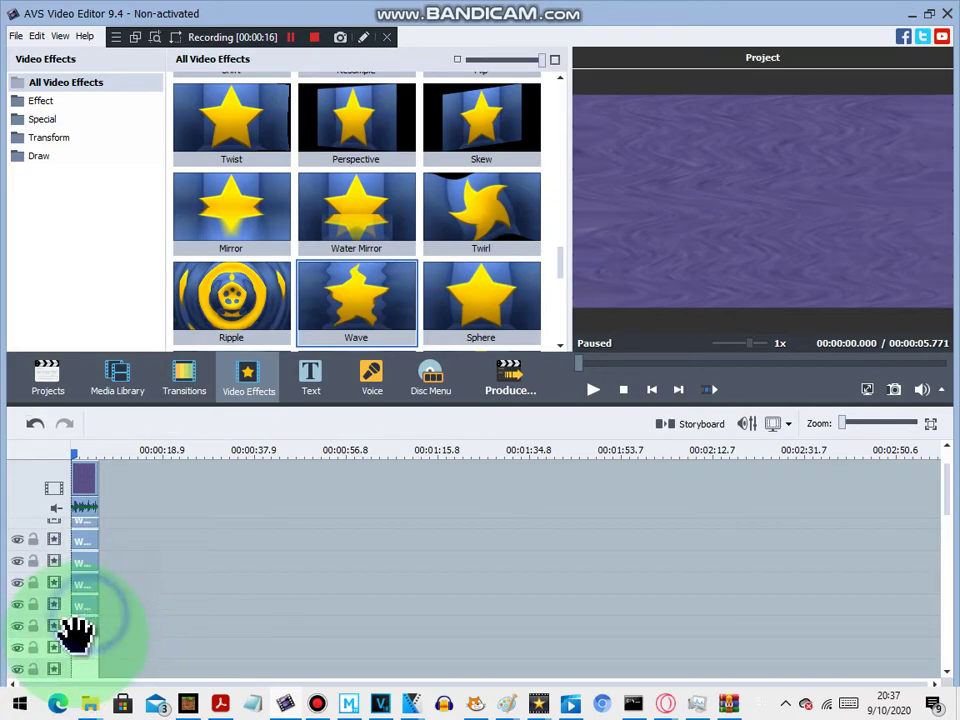
right_click(57, 690)
click(90, 645)
Apply the Twirl effect on the first empty effects line and trim it to the video clip's length.
drag(540, 255, 84, 680)
click(34, 424)
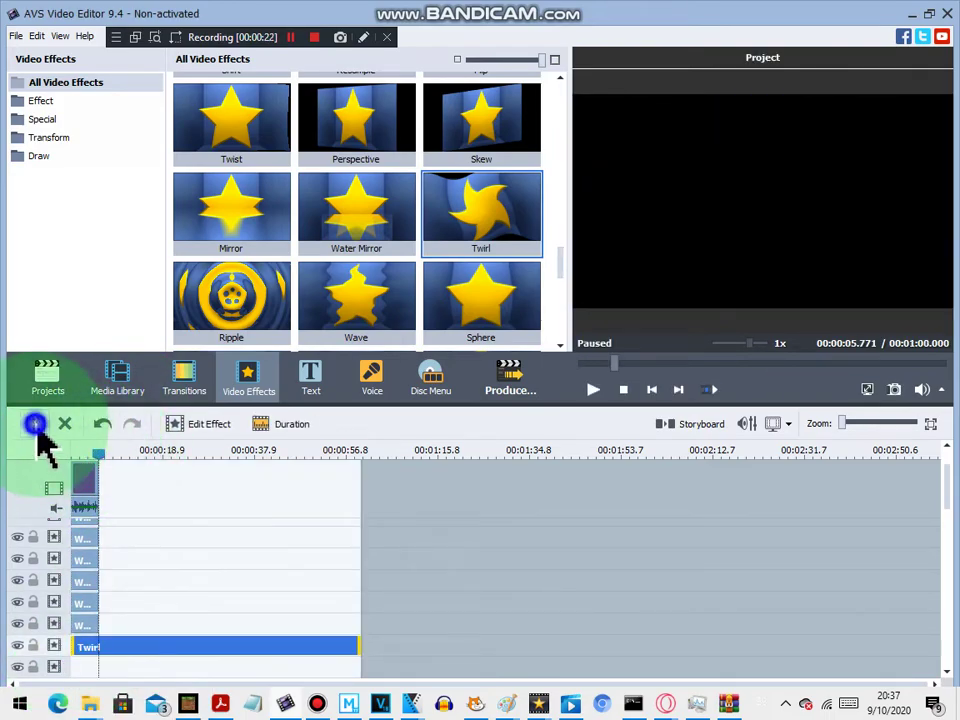
drag(78, 458, 957, 565)
Apply the Invert effect on the line below Twirl and shorten it to end with the video clip.
drag(946, 508, 944, 562)
drag(562, 262, 545, 135)
drag(302, 124, 74, 622)
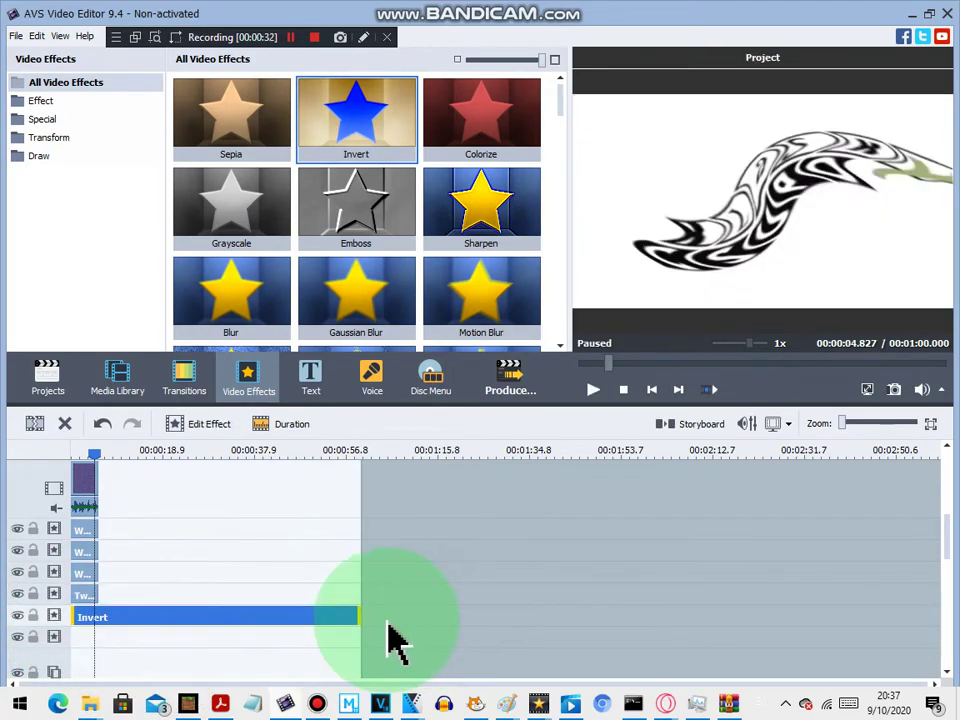
drag(361, 610, 97, 620)
Add another effects line and apply the Colorize effect on the line below Invert.
right_click(72, 625)
click(92, 598)
drag(492, 128, 90, 640)
click(105, 466)
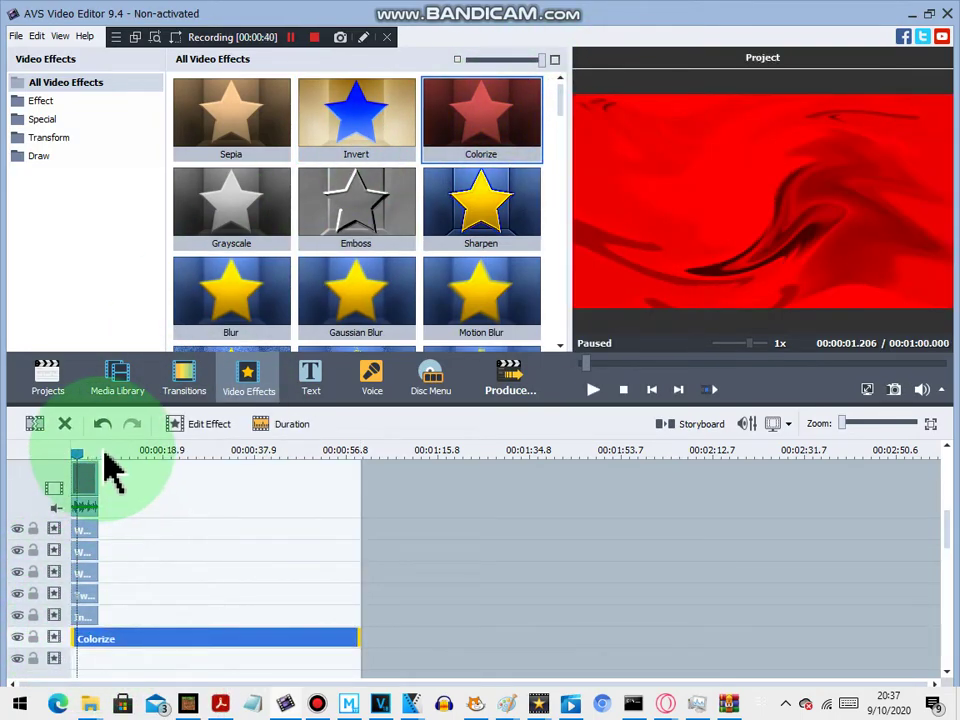
Raise the Colorize effect's Green value to its maximum and accept the settings.
click(102, 424)
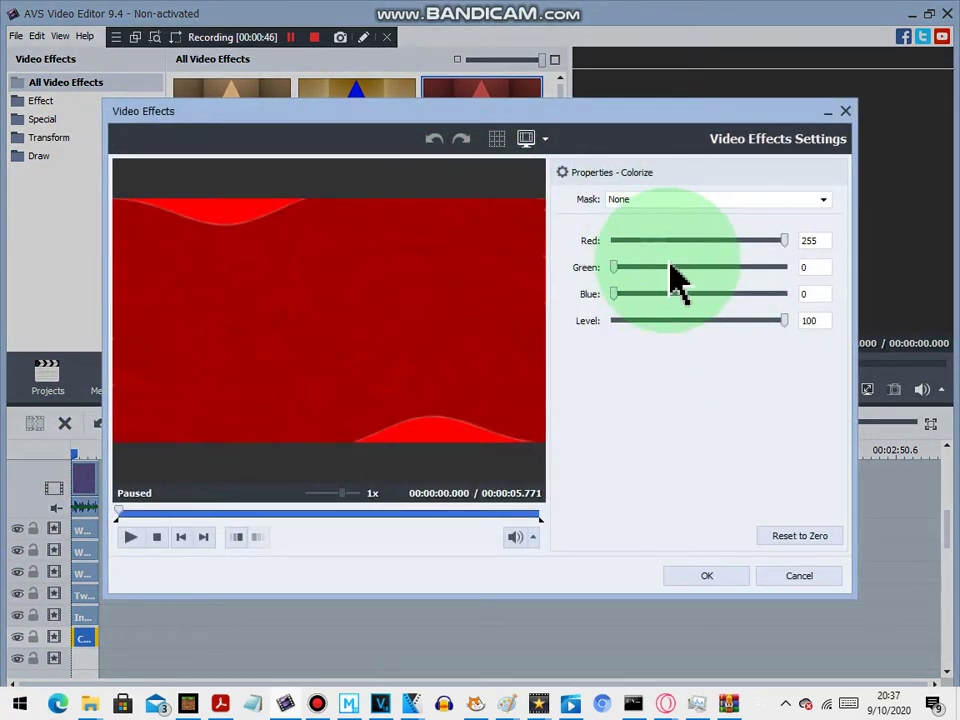
drag(688, 268, 855, 292)
click(702, 568)
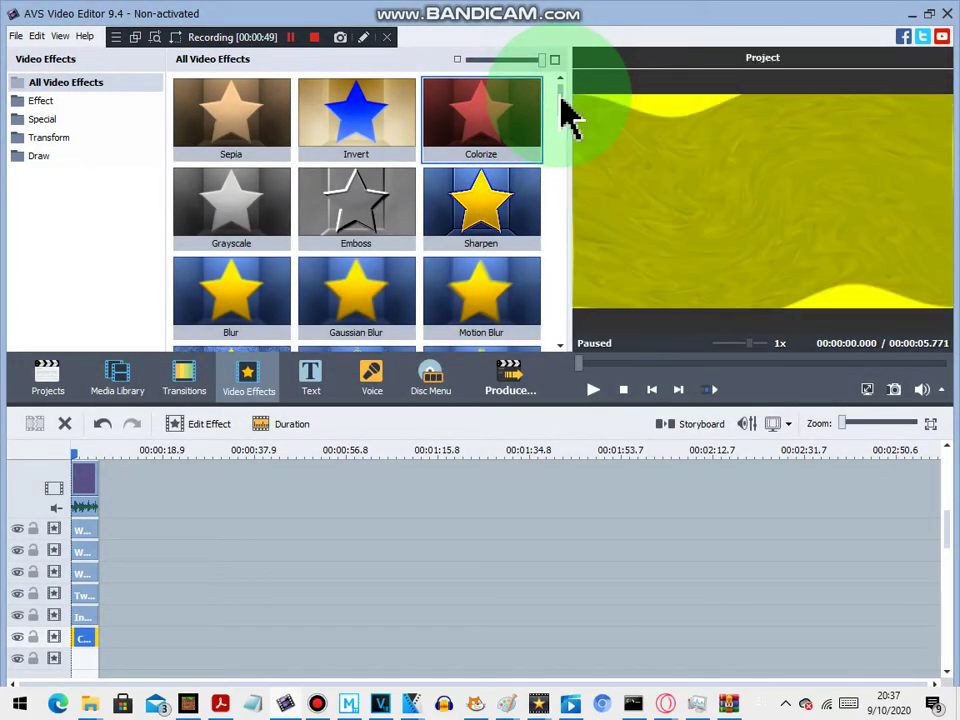
Apply the Color Exchange effect on the line below Colorize and trim it to the video clip's length.
drag(563, 110, 572, 172)
drag(400, 165, 75, 660)
click(95, 455)
click(40, 422)
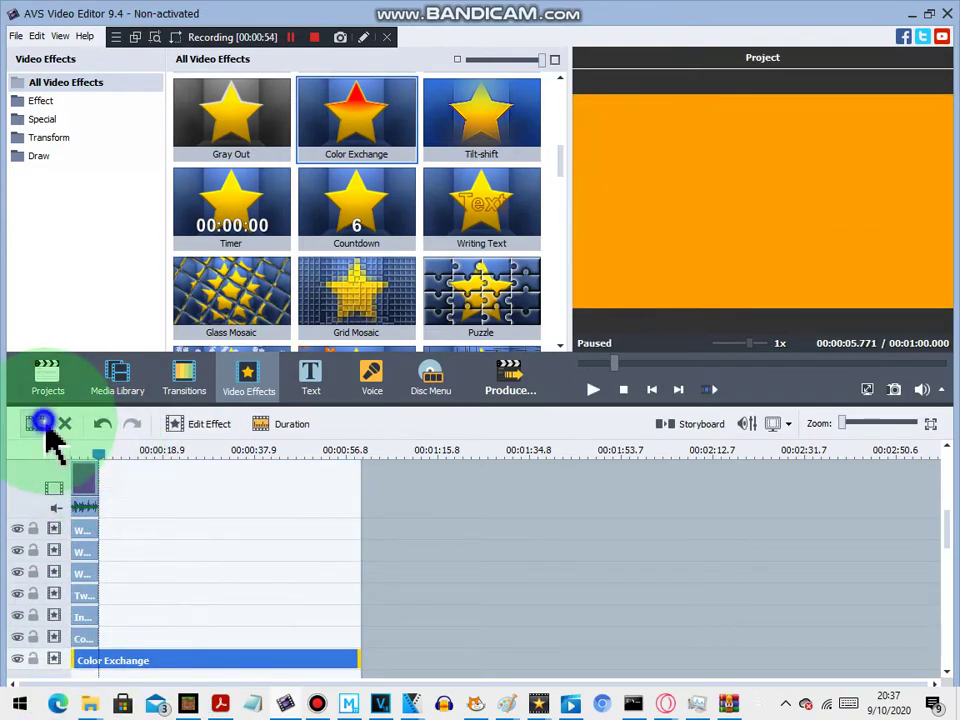
Set Color Exchange to replace the bright yellow sampled from the frame with orange.
click(196, 424)
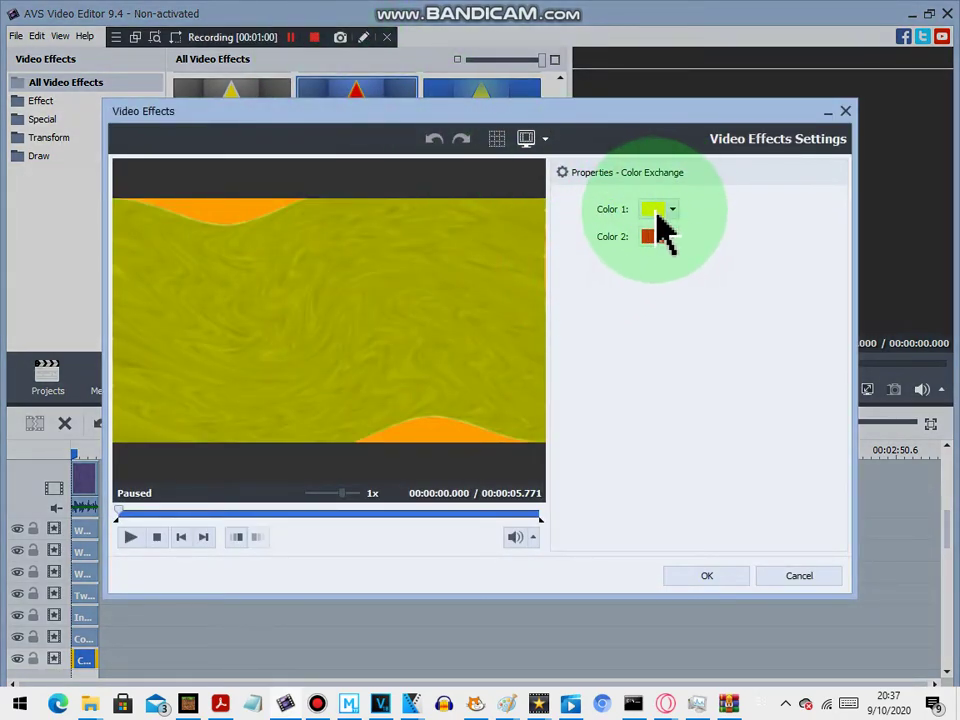
click(658, 212)
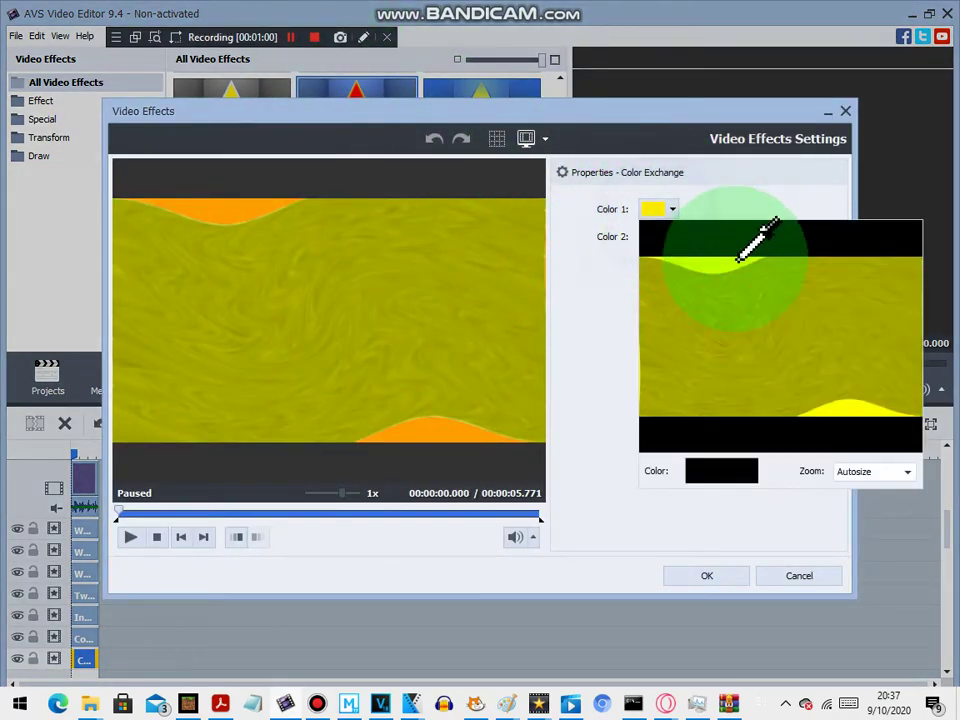
click(705, 265)
click(673, 237)
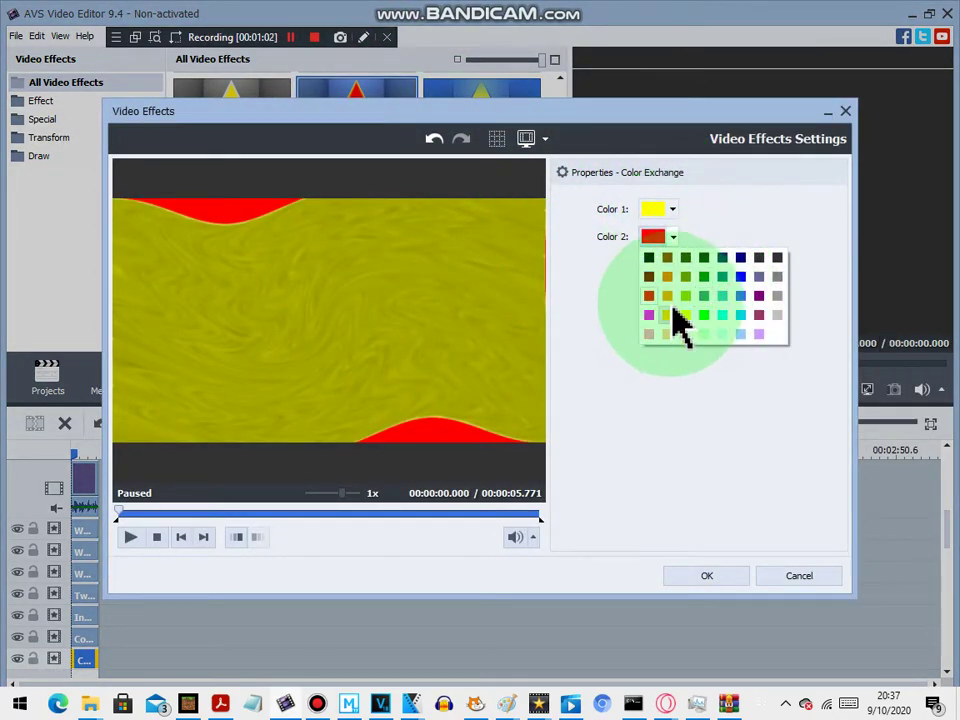
click(668, 283)
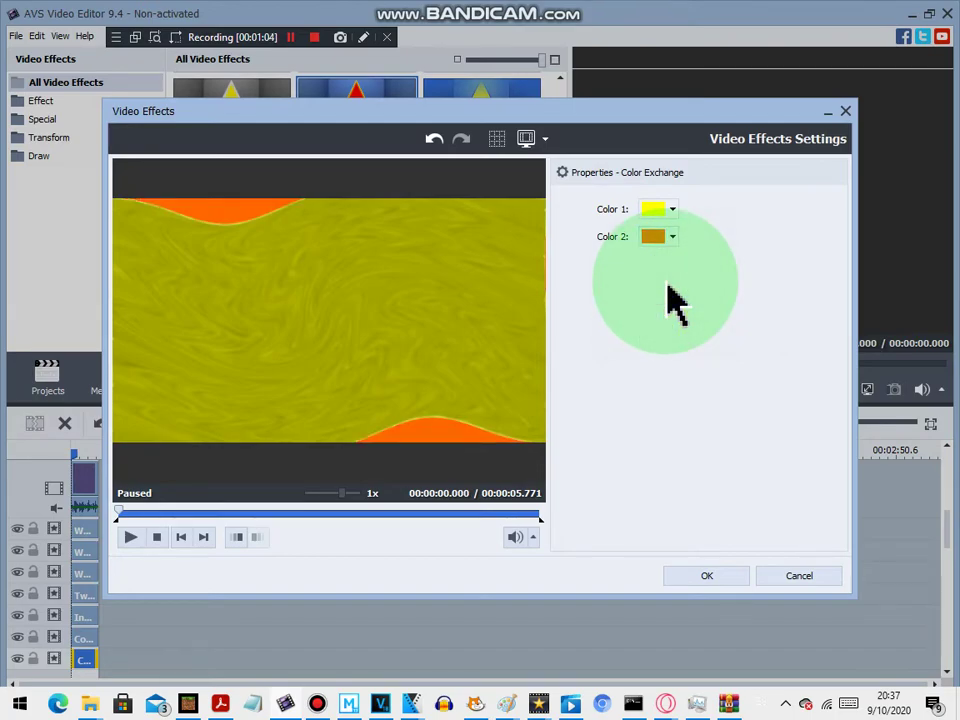
Preview the color exchange at several points midway through the clip and accept the effect settings.
click(308, 505)
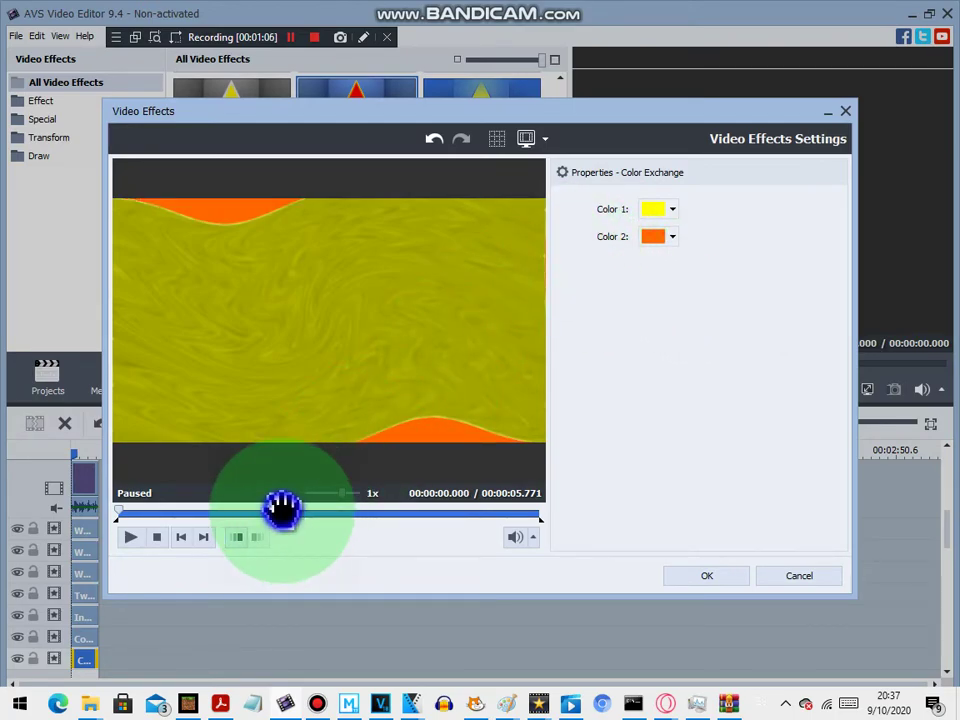
click(282, 510)
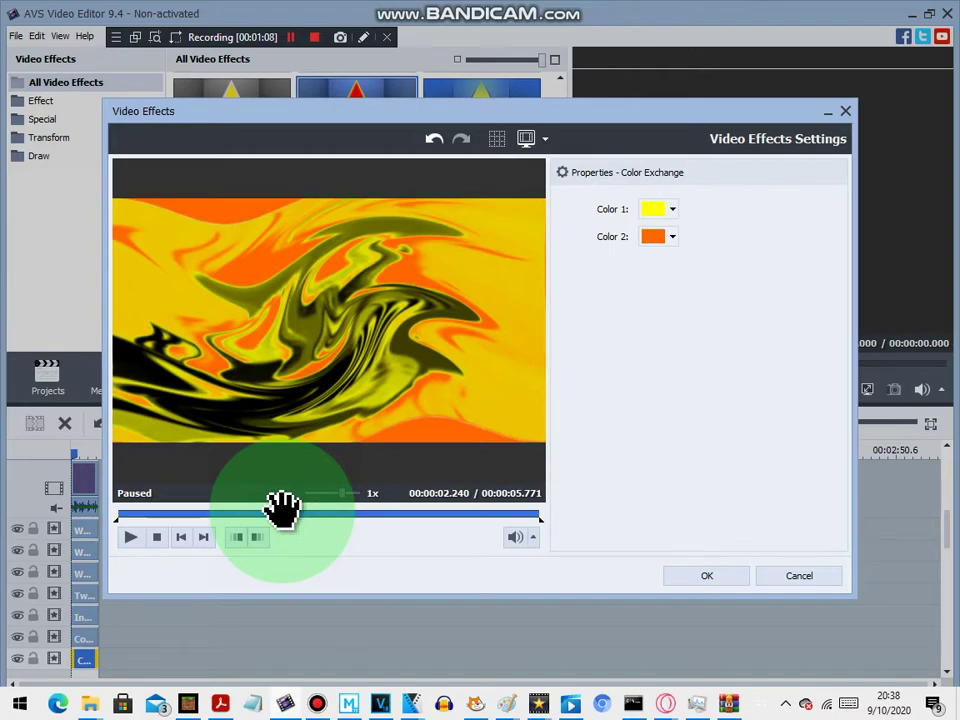
drag(282, 510, 340, 512)
click(655, 209)
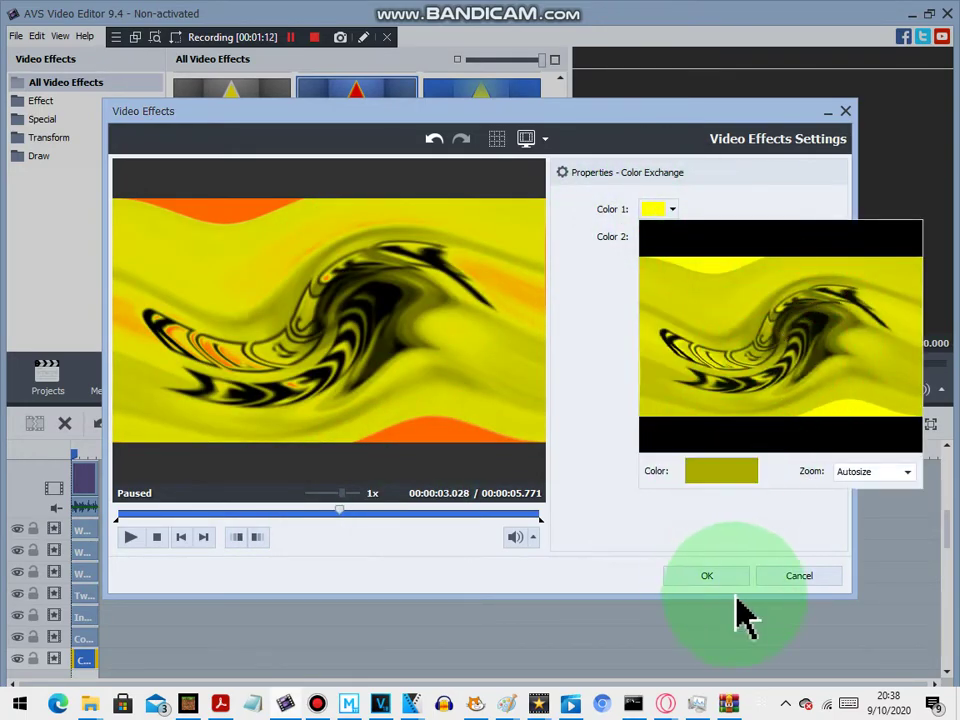
click(784, 582)
click(716, 578)
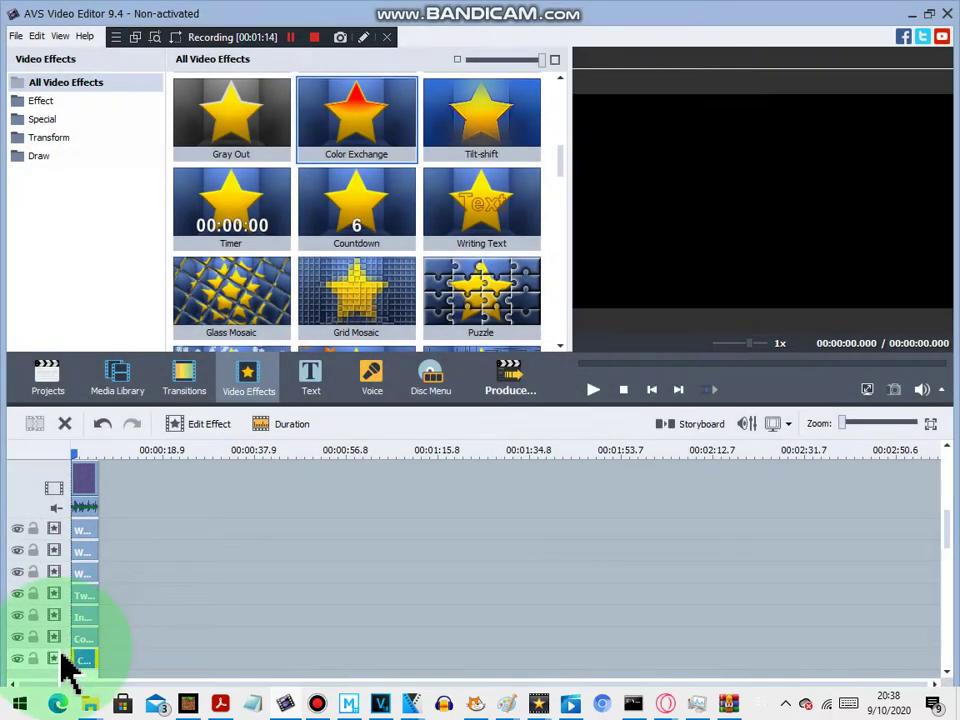
Add another effects line and place a copy of the Color Exchange effect on it beneath the video clip.
right_click(64, 656)
click(100, 618)
right_click(82, 650)
click(104, 645)
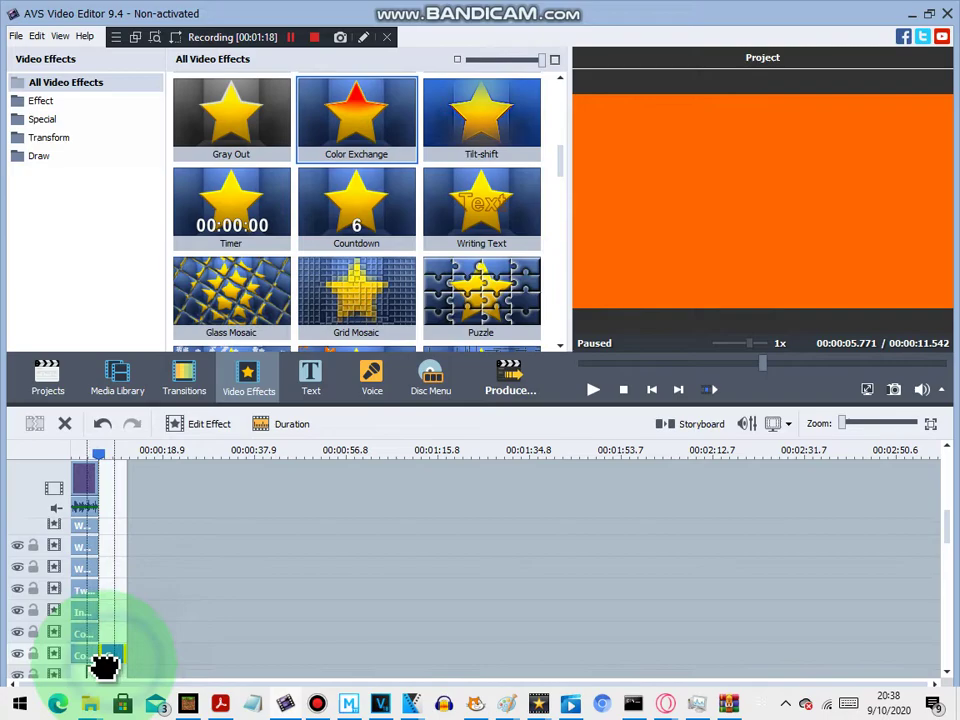
Set the copied Color Exchange to replace the dark olive sampled from a mid-clip frame with dark brown.
click(200, 424)
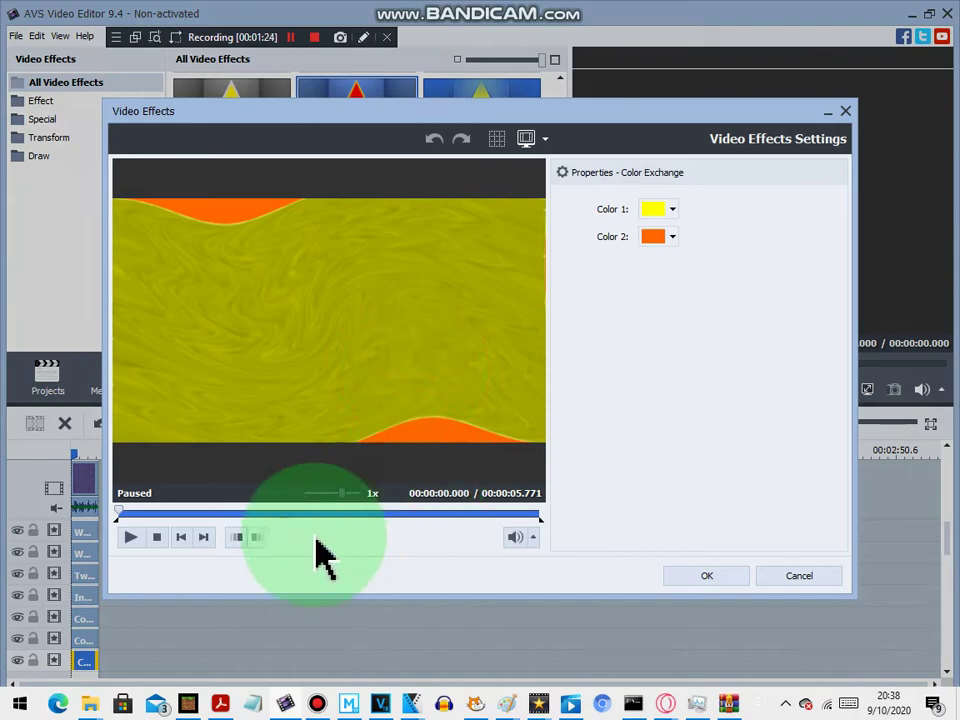
click(319, 514)
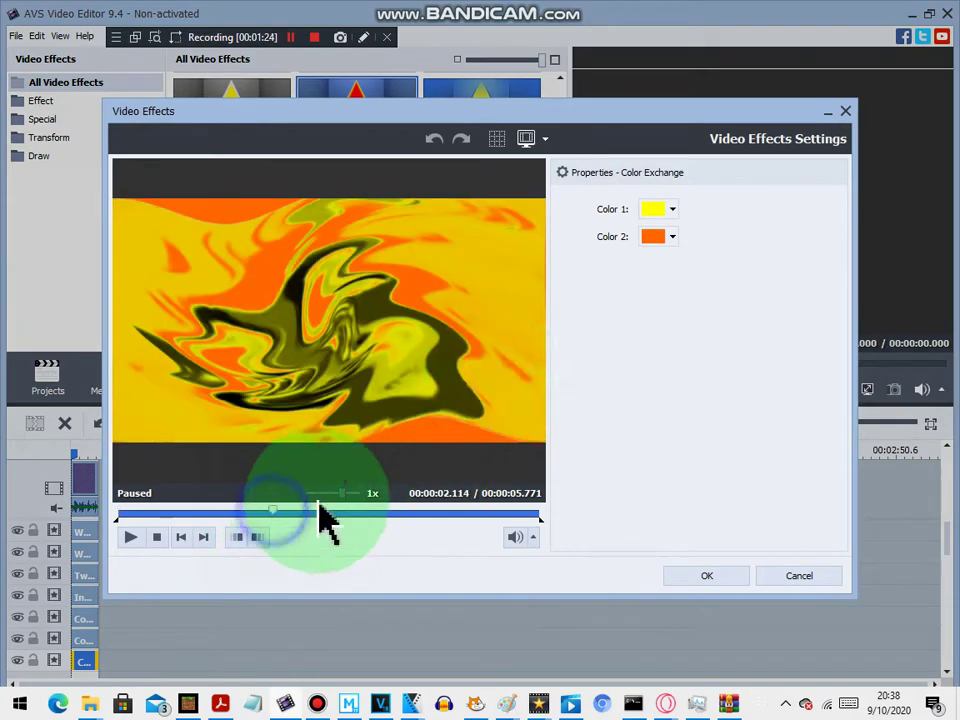
click(650, 209)
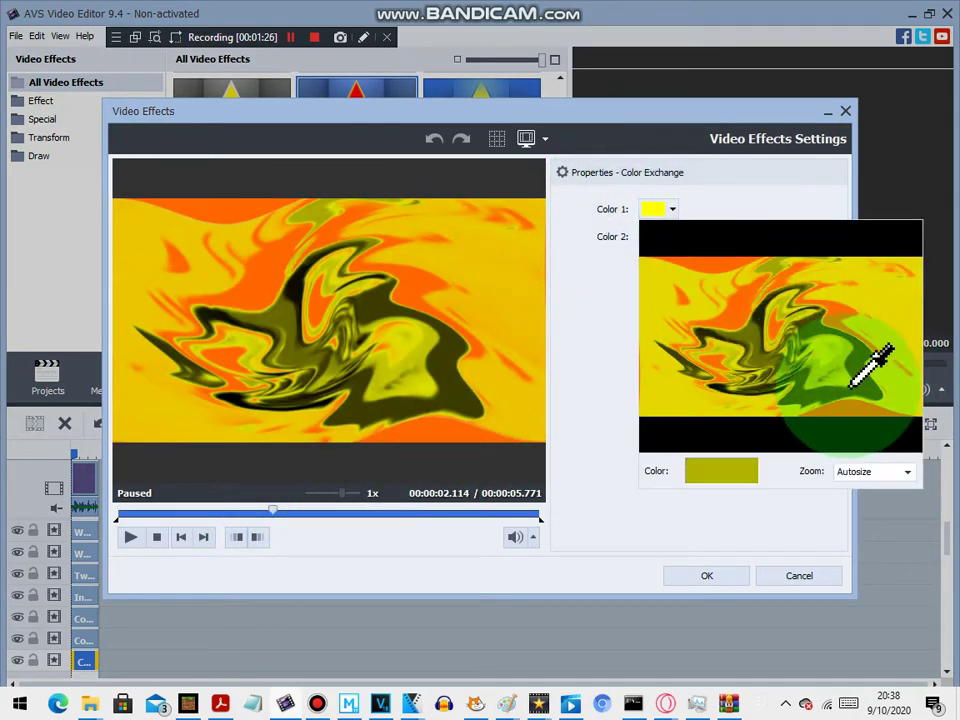
click(853, 384)
click(672, 237)
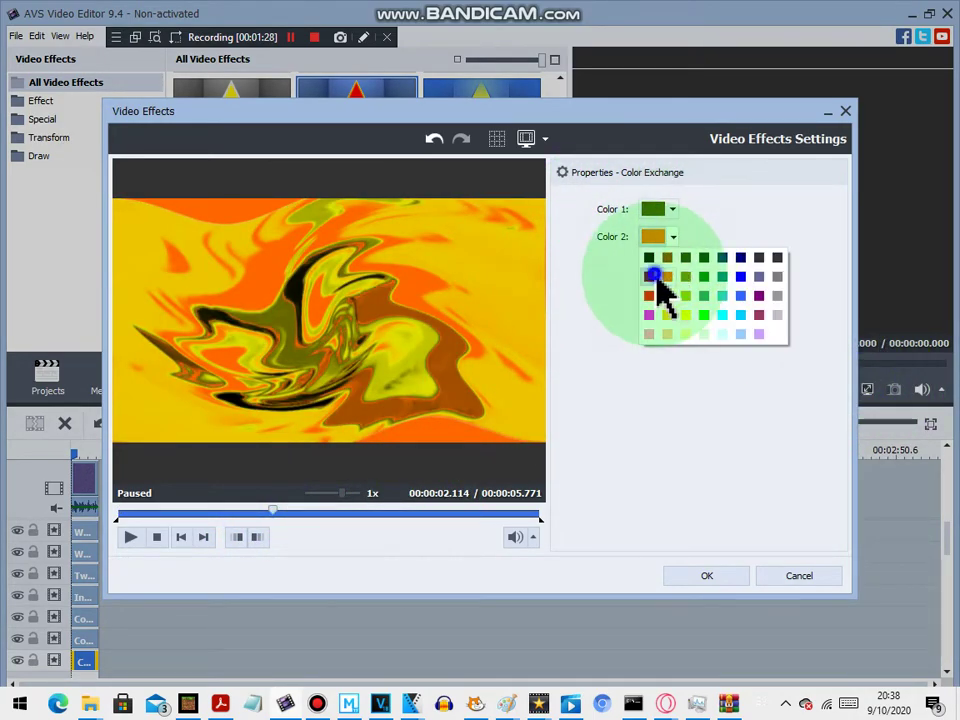
click(657, 280)
click(704, 580)
Place the Klasky Csupo Robot clip from the media library on the music line, under the video clip.
drag(944, 538, 946, 642)
click(128, 395)
drag(240, 144, 78, 632)
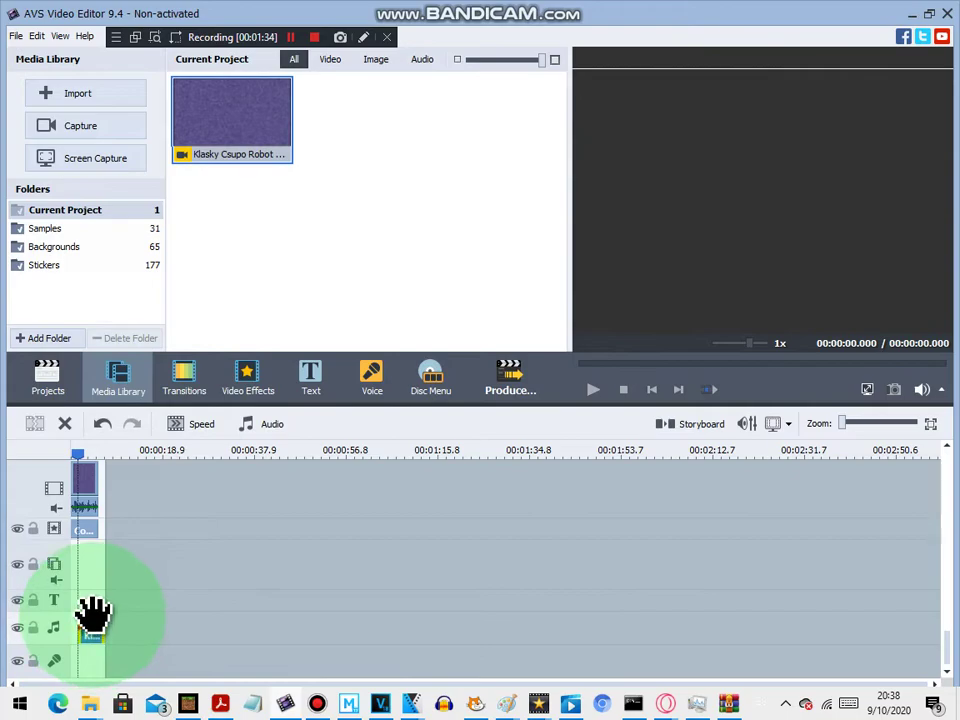
Enable Pitch Shift on the music-line clip and raise its rate close to the maximum.
click(263, 425)
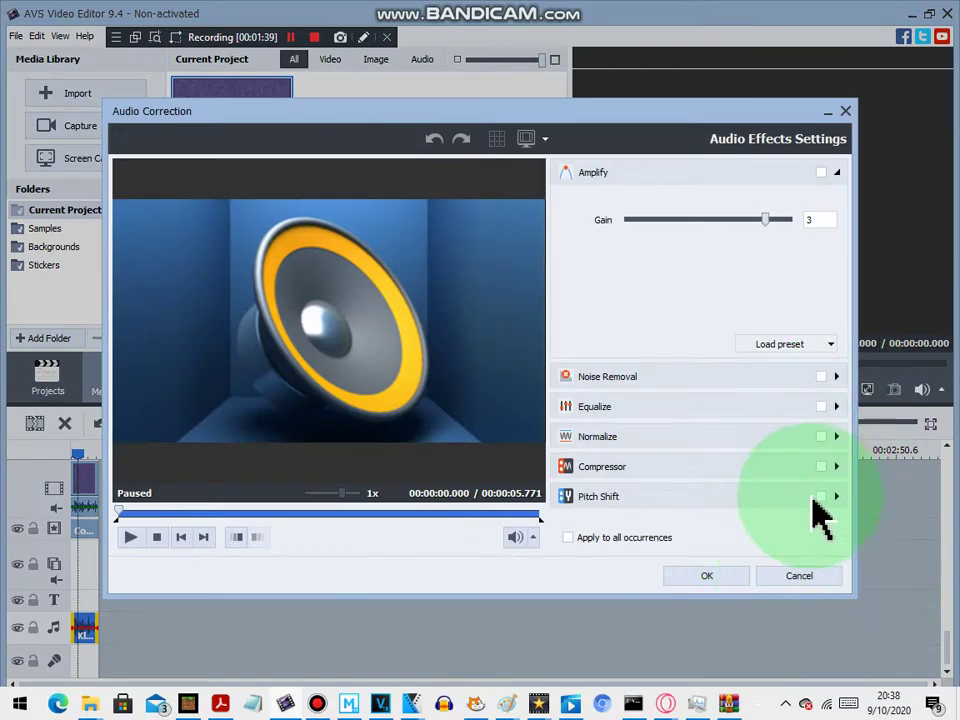
click(812, 496)
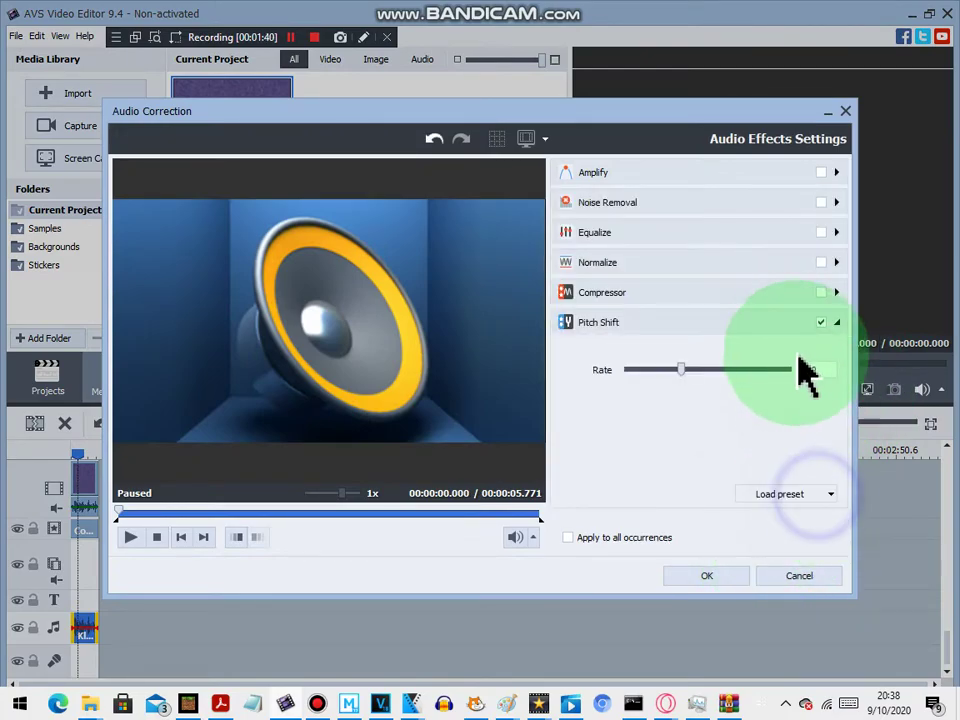
click(776, 370)
click(705, 576)
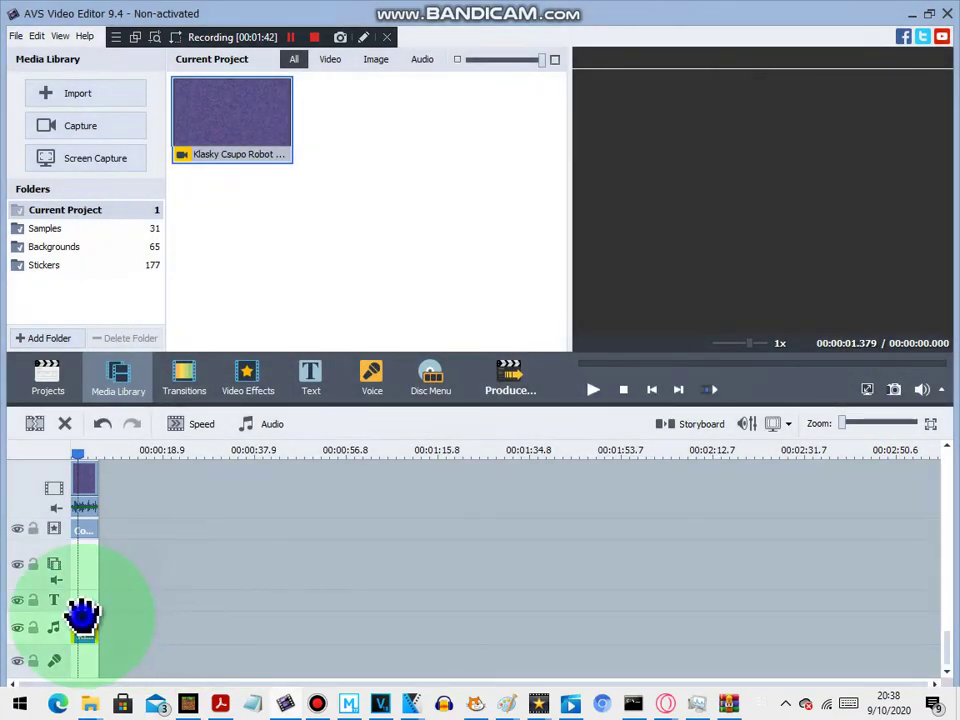
Duplicate the pitch-shifted audio clip and move the copy to the start of the voice line.
right_click(82, 625)
click(123, 586)
drag(107, 625, 77, 657)
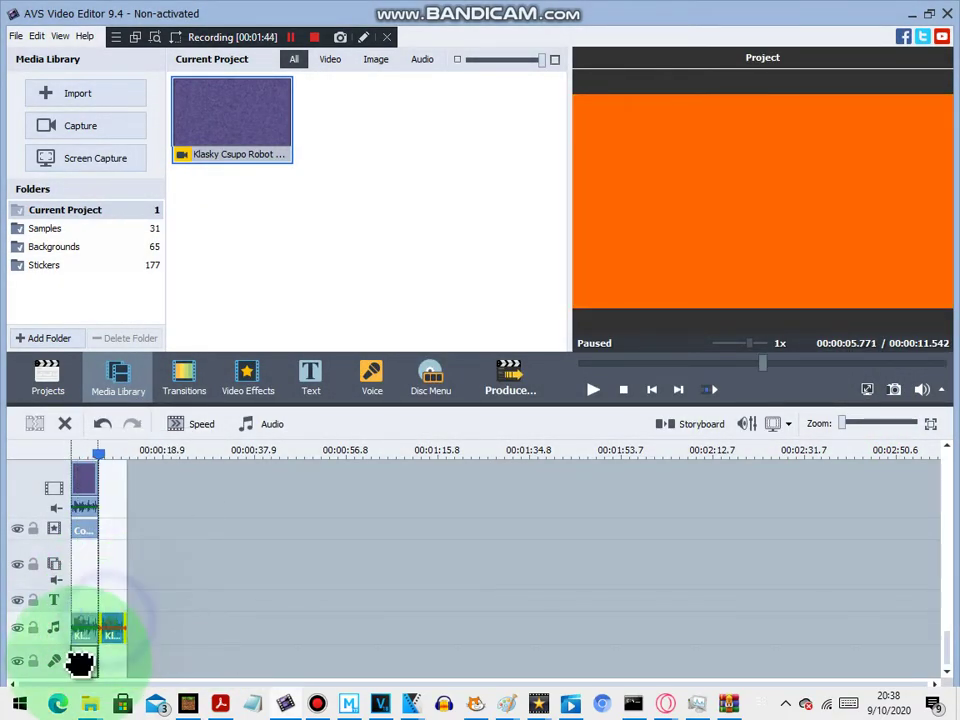
Set the Pitch Shift rate of the voice-line clip to 145.
click(257, 425)
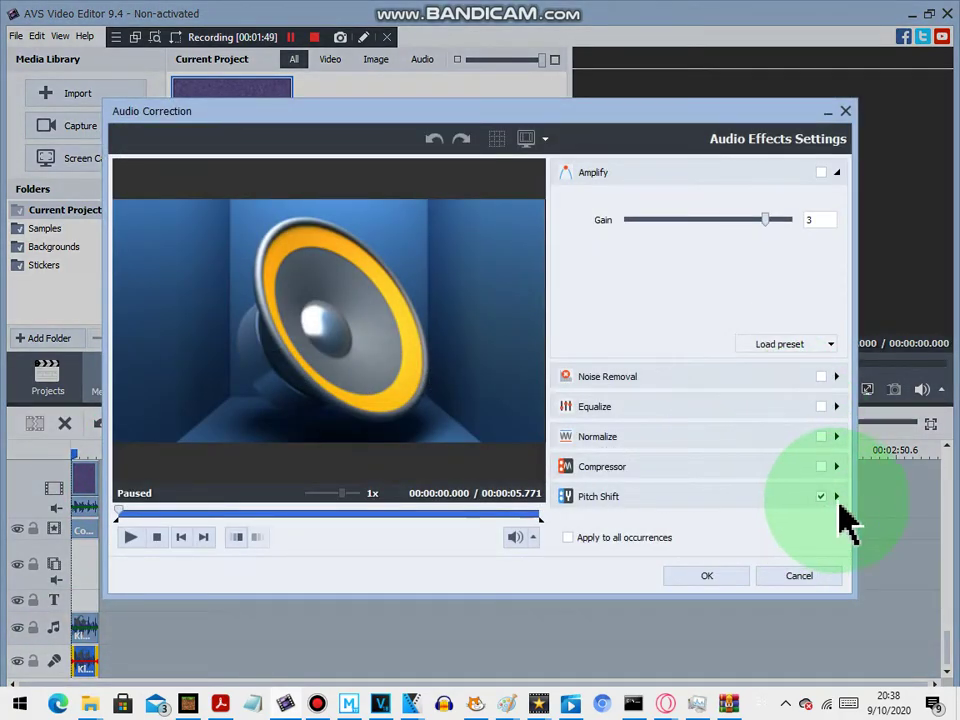
click(837, 497)
drag(776, 369, 768, 370)
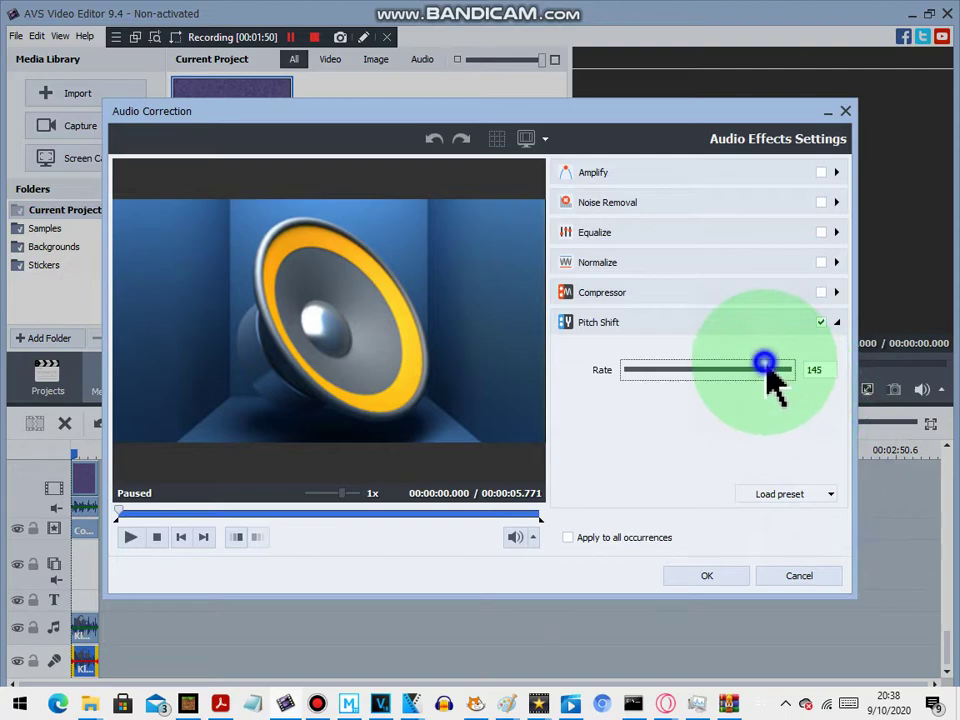
click(699, 576)
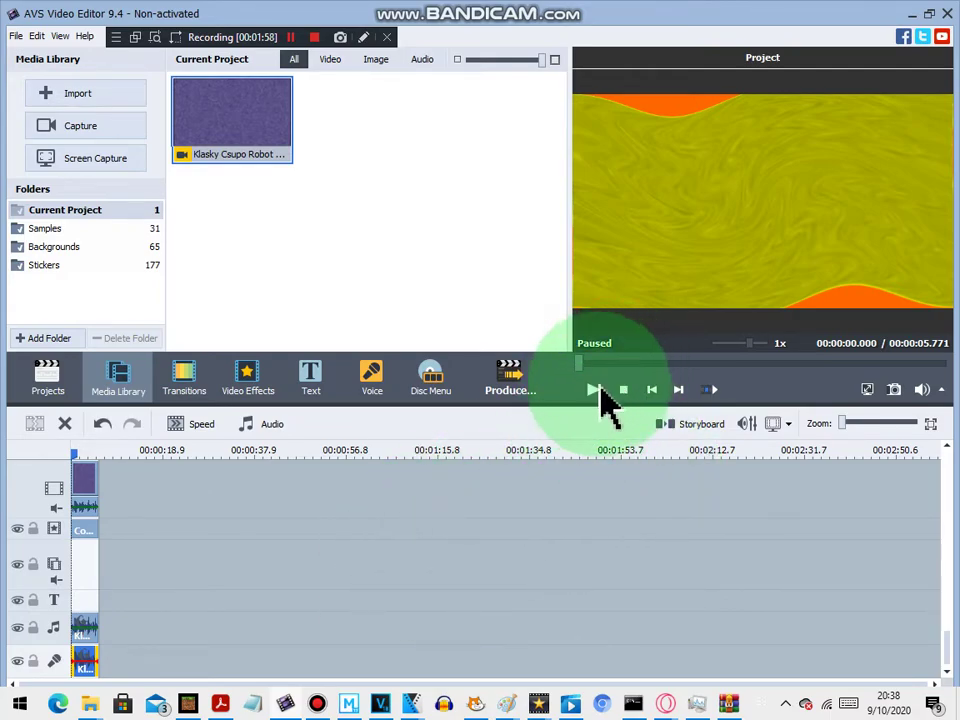
Start producing the project in the File category and proceed to the output name and folder settings.
click(510, 378)
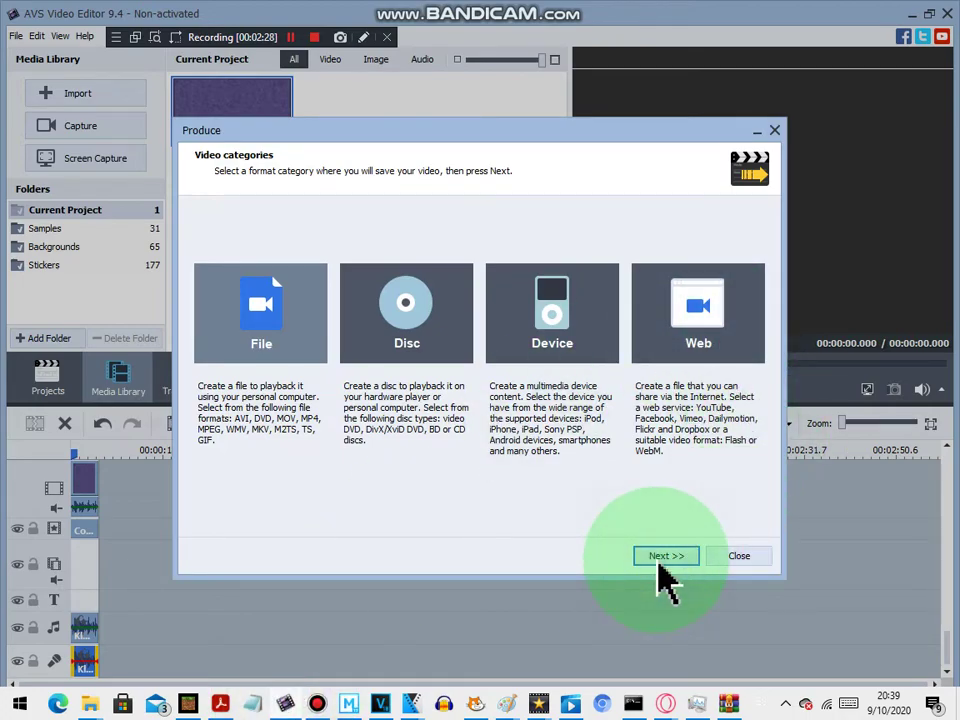
click(660, 562)
click(661, 565)
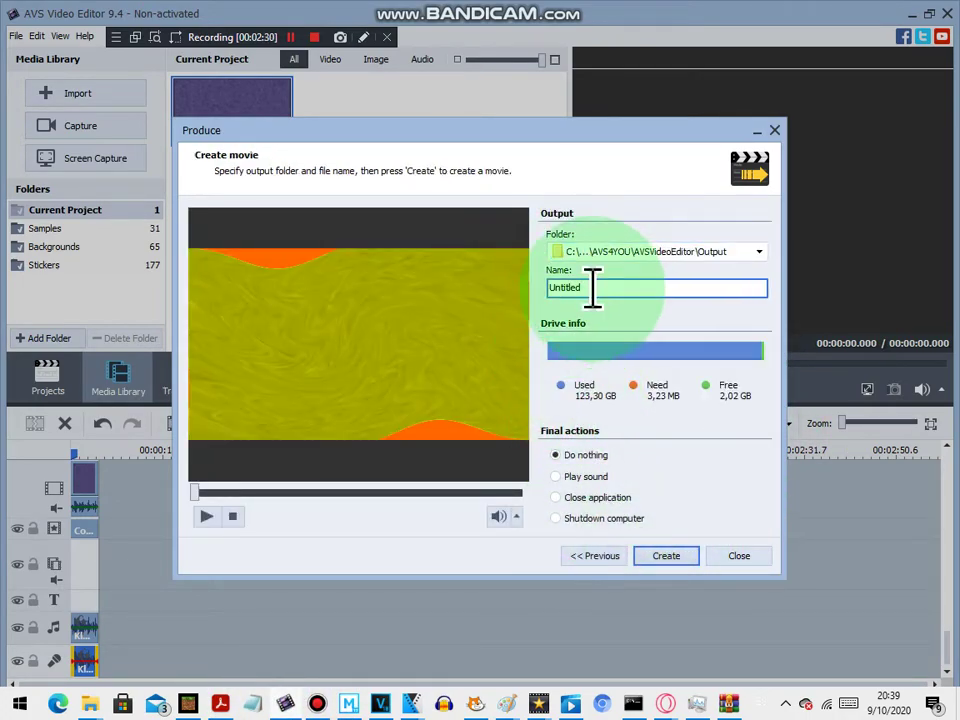
Name the output "Klasky Csupo In Creepypasta Major" and create the movie with the non-activated version.
text(Klasky Csupo In Creepypasta E)
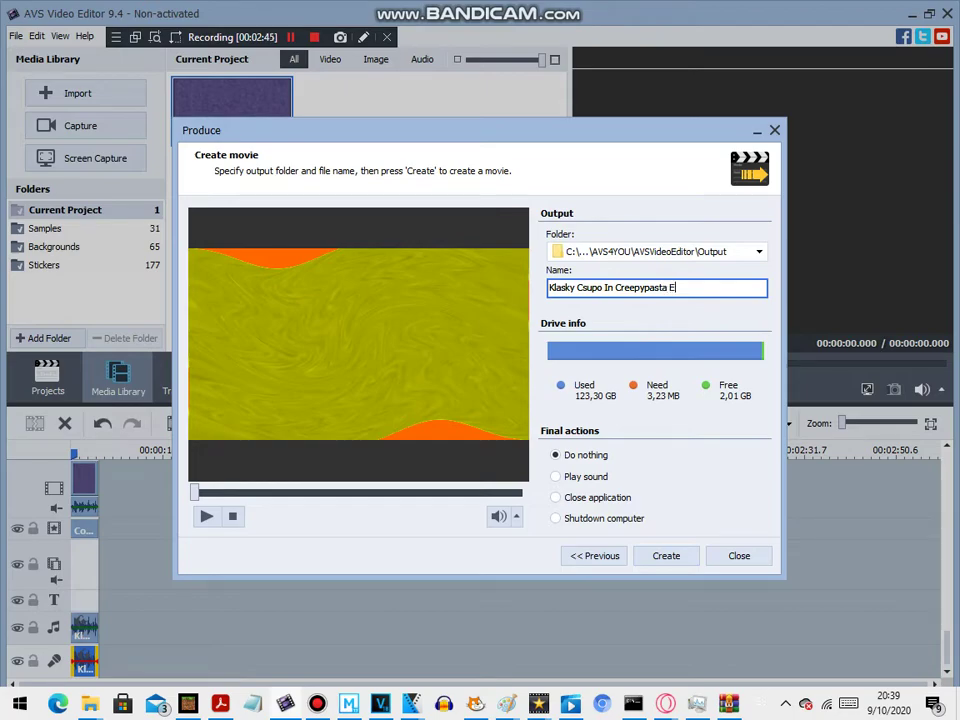
key(BackSpace)
text(Major)
click(665, 556)
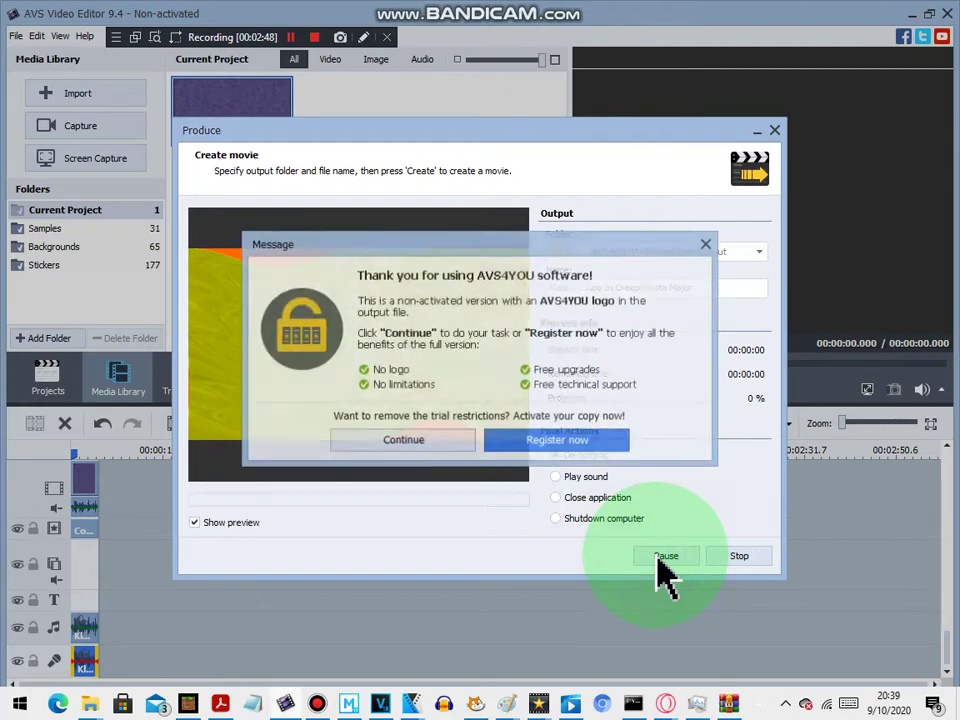
click(368, 444)
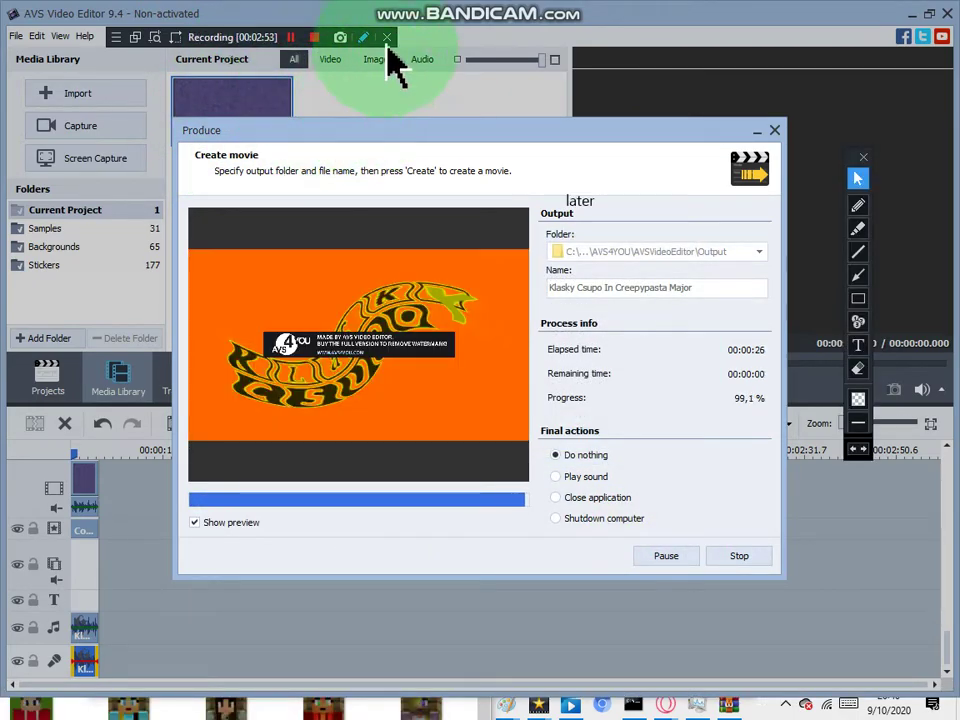
Close the screen drawing toolbar and minimize the video editor window.
click(366, 37)
click(516, 382)
click(910, 20)
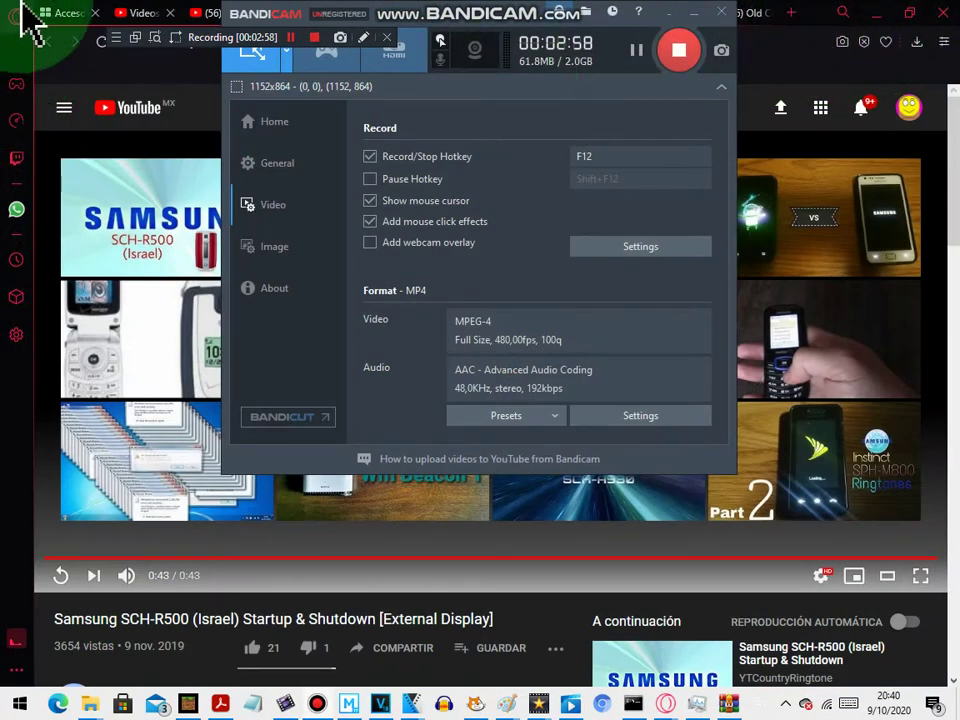
Switch to the YouTube Studio channel videos page, dismiss the upload dialog and clear the filter on the video list.
click(143, 14)
click(868, 113)
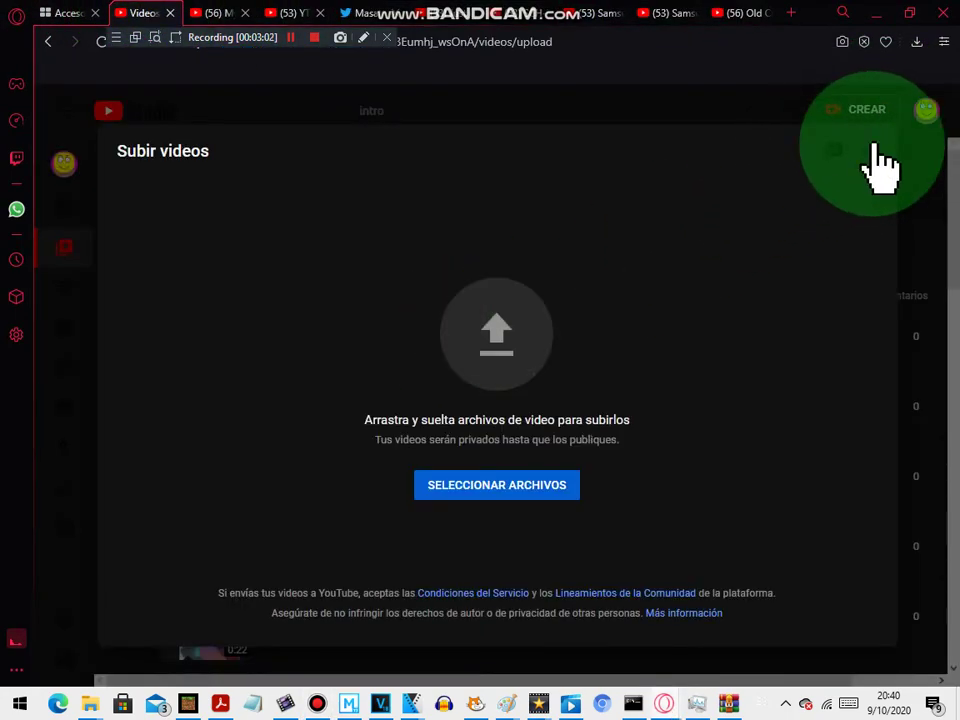
click(872, 156)
click(296, 256)
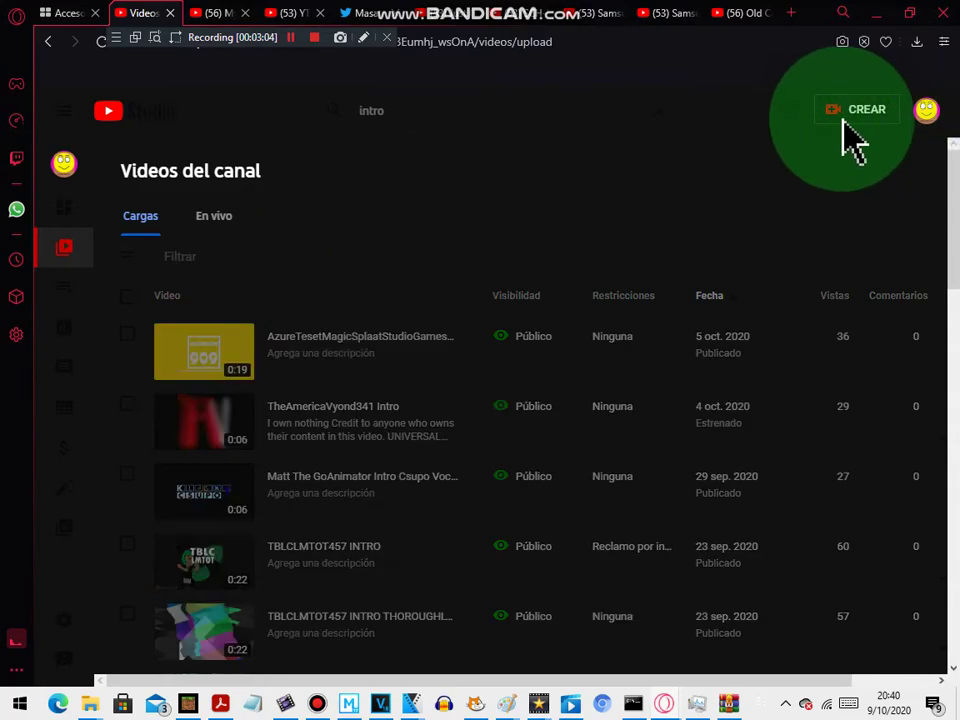
Start a new video upload and choose "Klasky Csupo In Creepypasta Major.mp4" from the Output folder.
click(846, 118)
click(828, 152)
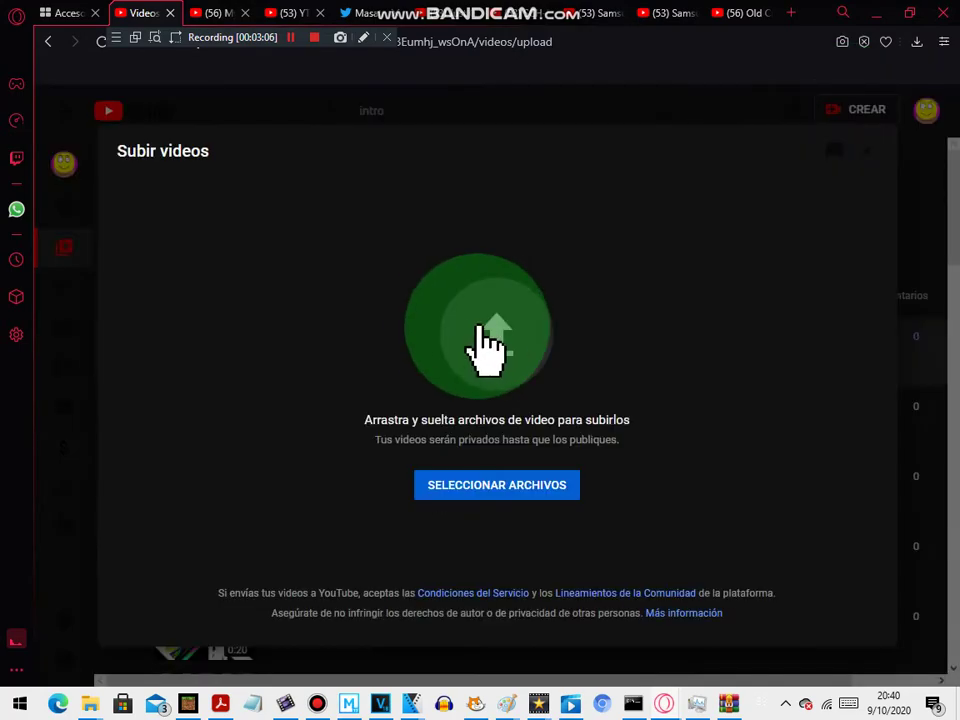
click(462, 335)
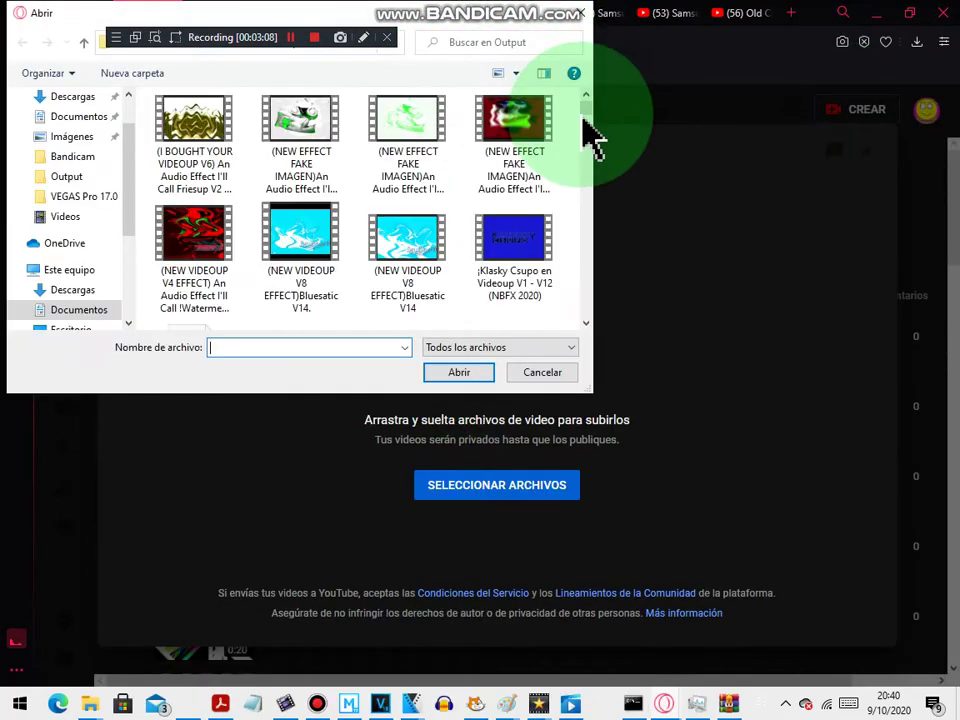
drag(586, 106, 590, 196)
double_click(302, 284)
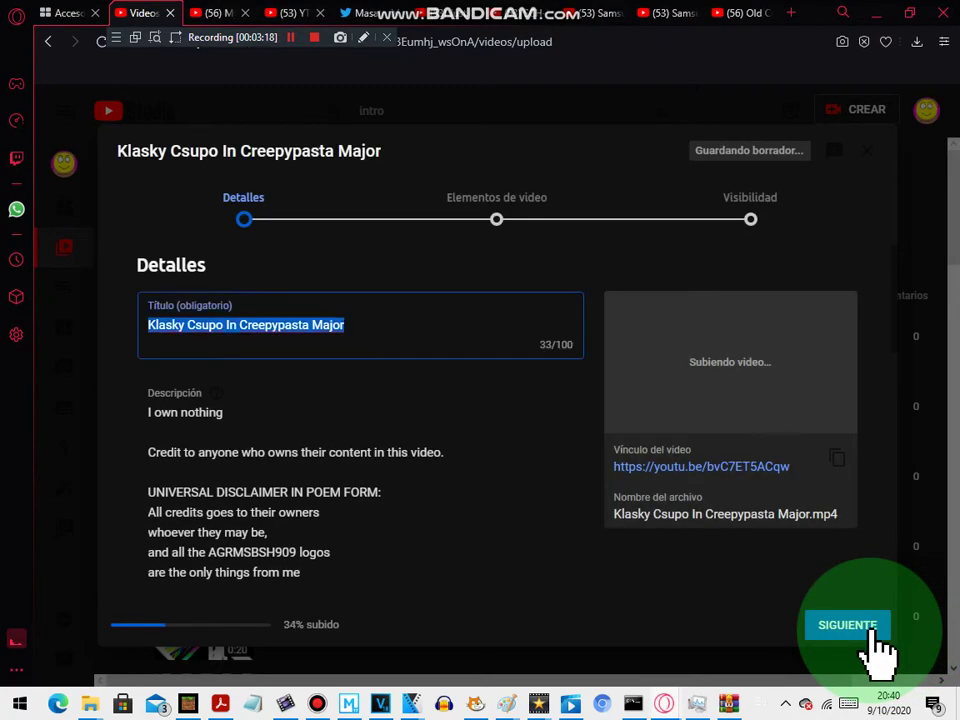
Publish the "Klasky Csupo In Creepypasta Major" video as public with its existing details and close the upload progress notice.
click(873, 630)
click(873, 630)
click(870, 630)
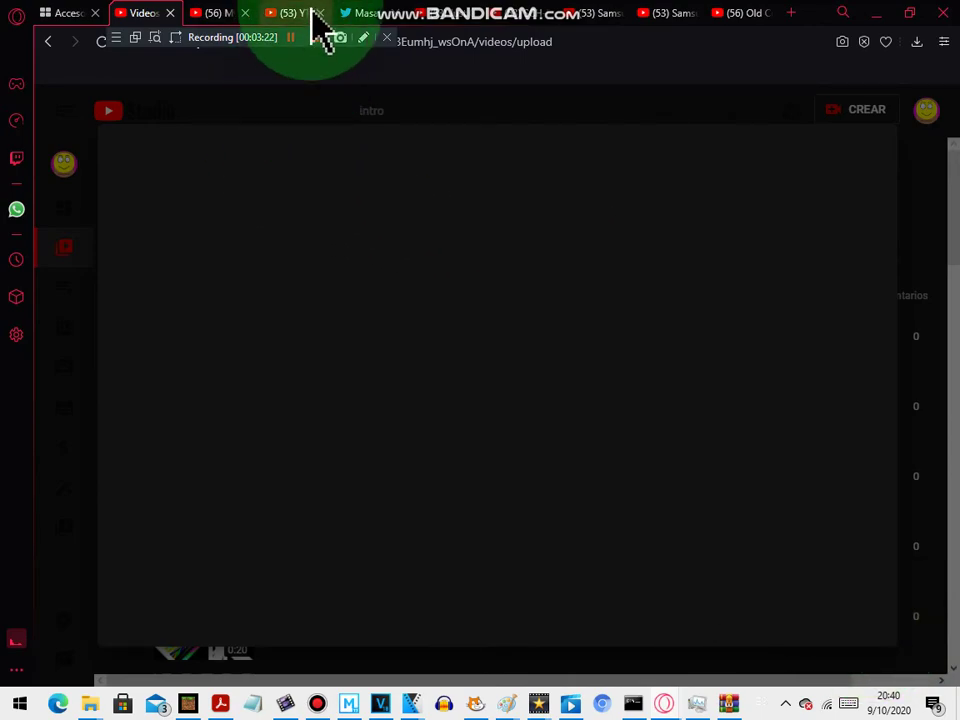
click(662, 503)
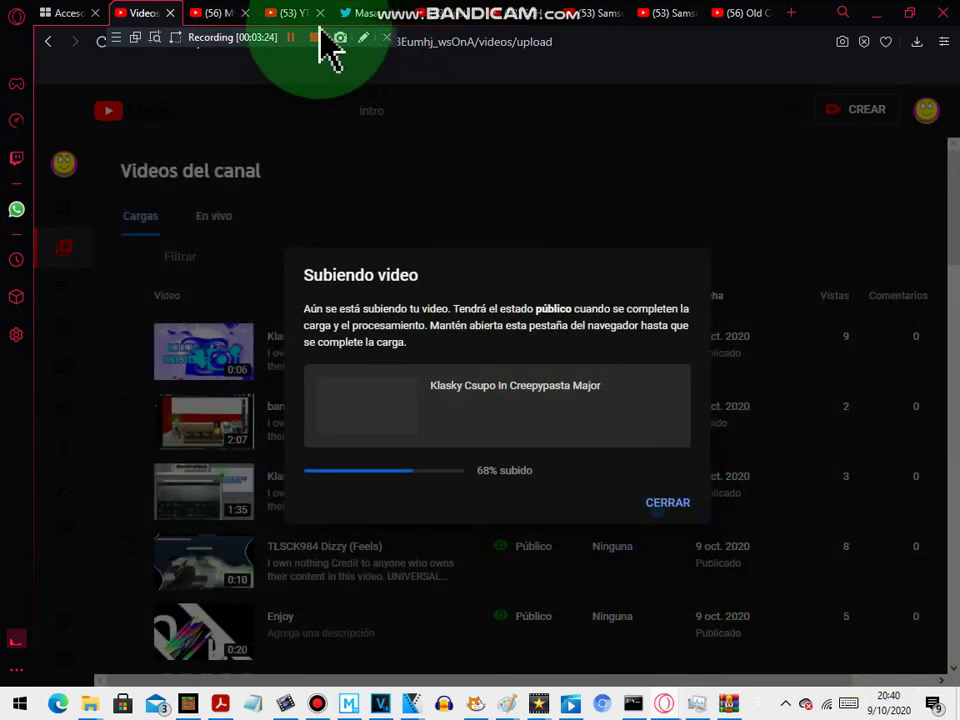